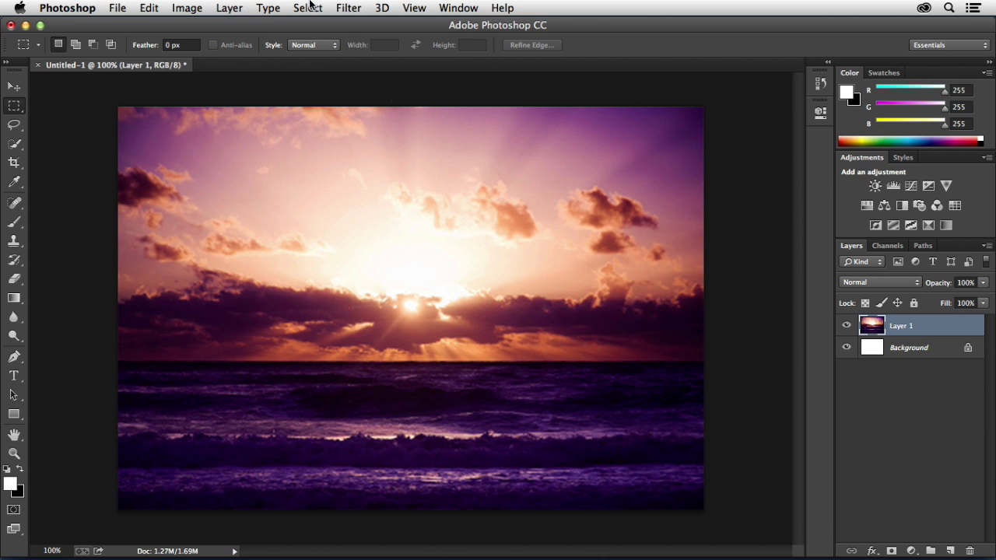
- Convert Layer 1 into a smart object with Convert for Smart Filters, turning off the warning
left_click(352, 9)
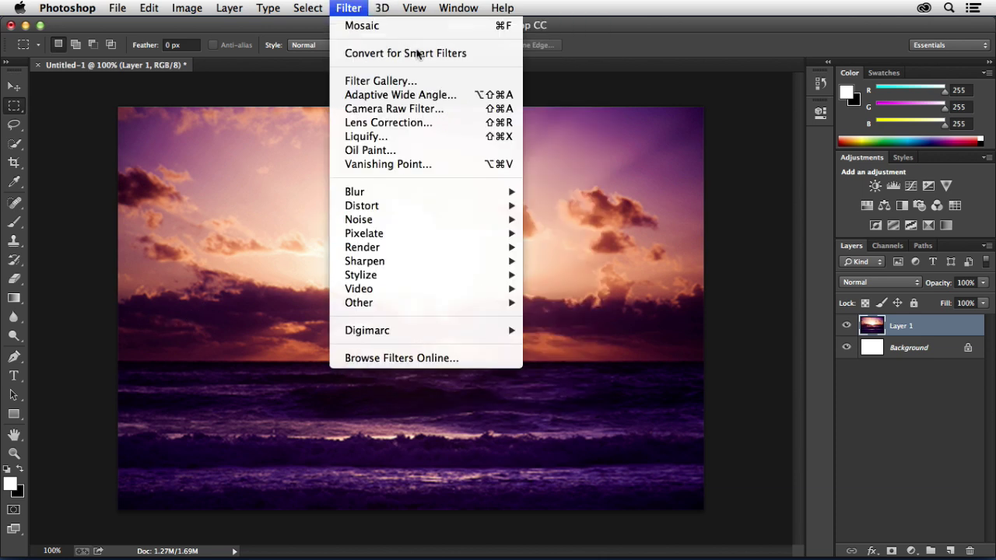
left_click(427, 54)
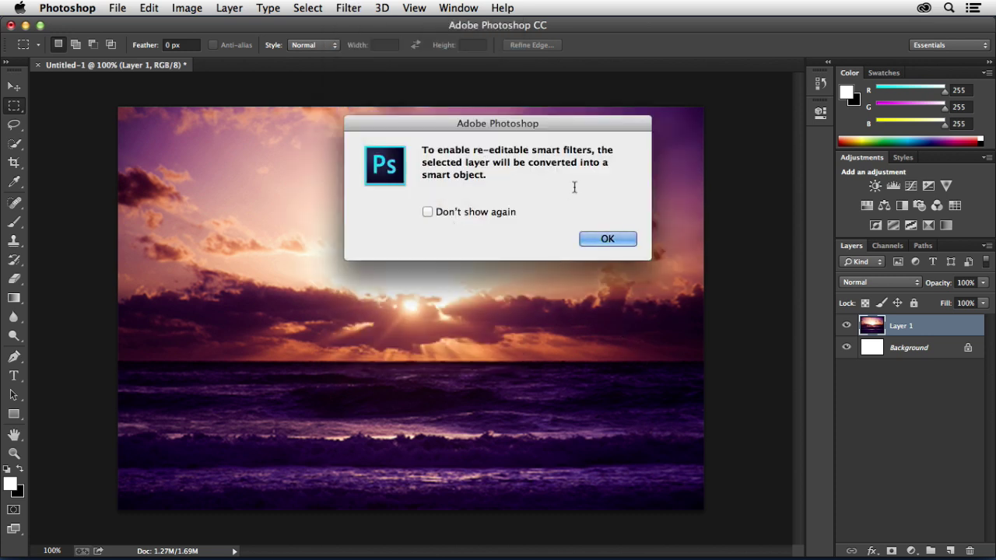
left_click(463, 214)
left_click(608, 239)
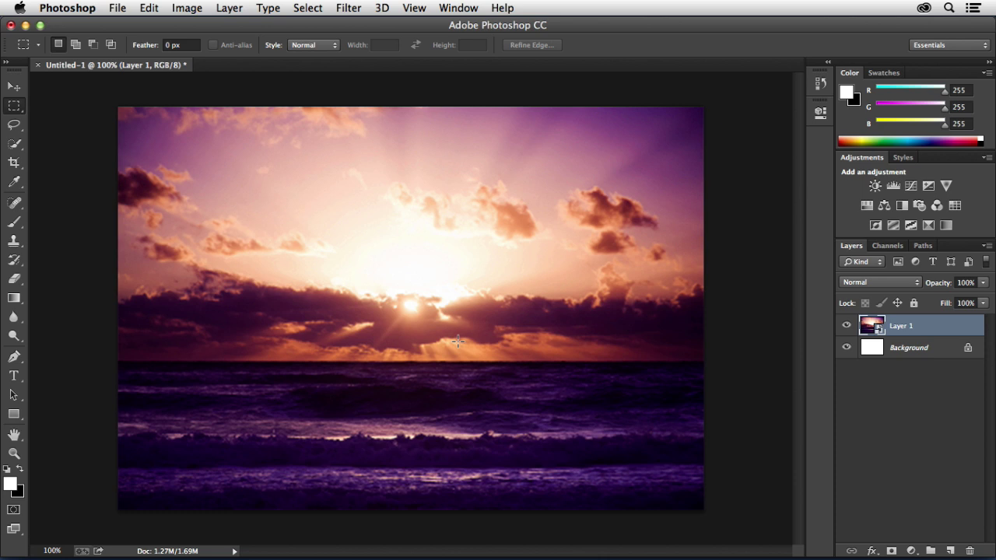
- Apply a Mosaic smart filter with Cell Size 60 square to the sunset photo
left_click(363, 10)
mouse_move(347, 233)
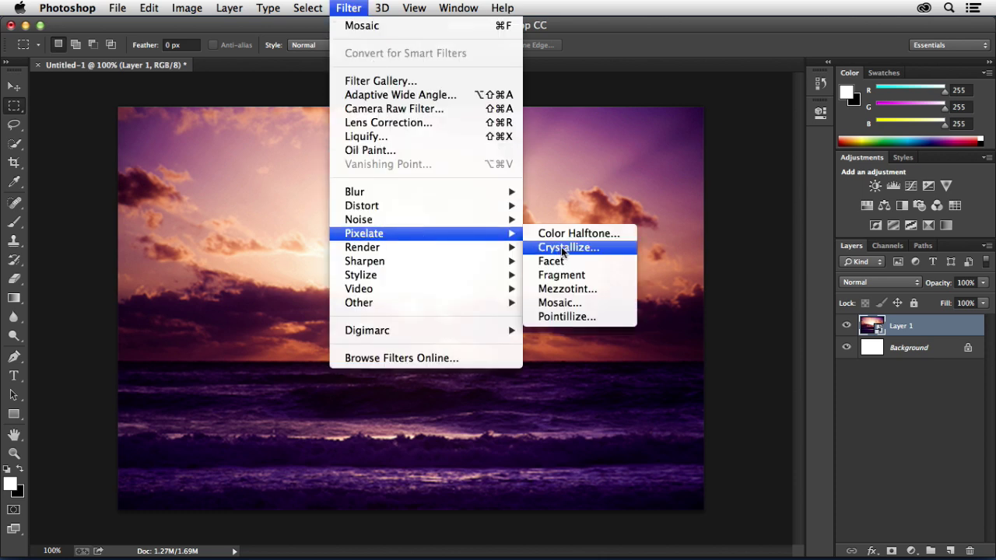
left_click(626, 303)
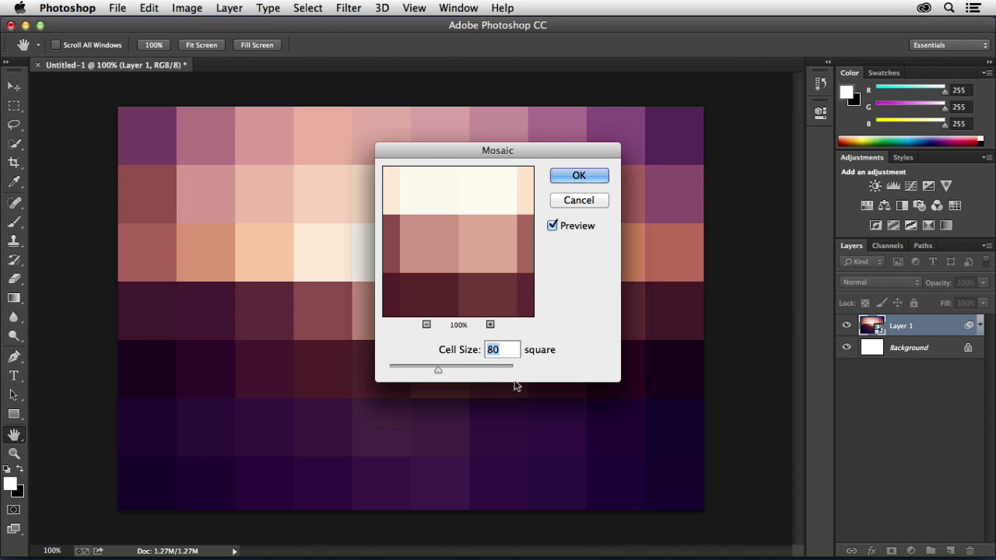
key("shift+Down")
key("shift+Down")
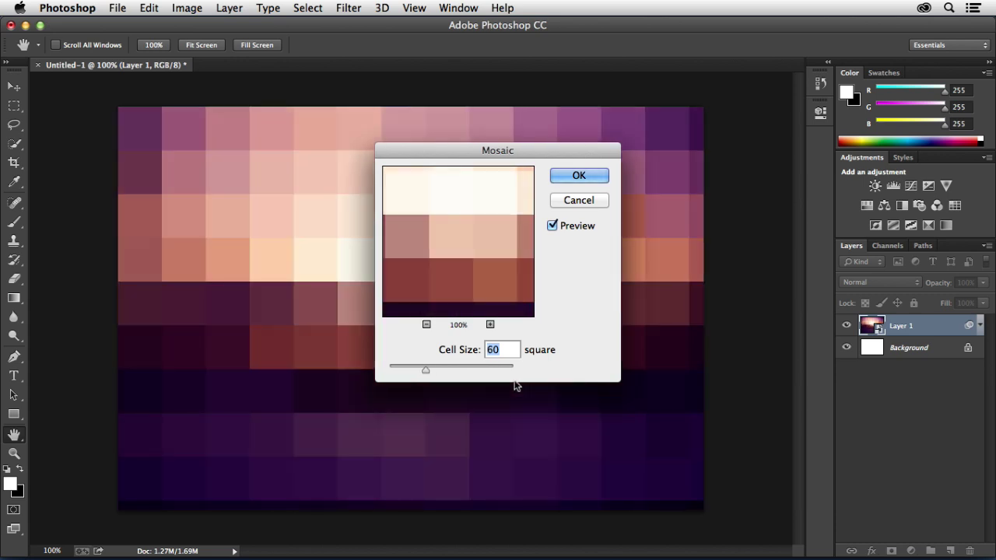
left_click_drag(526, 159, 542, 256)
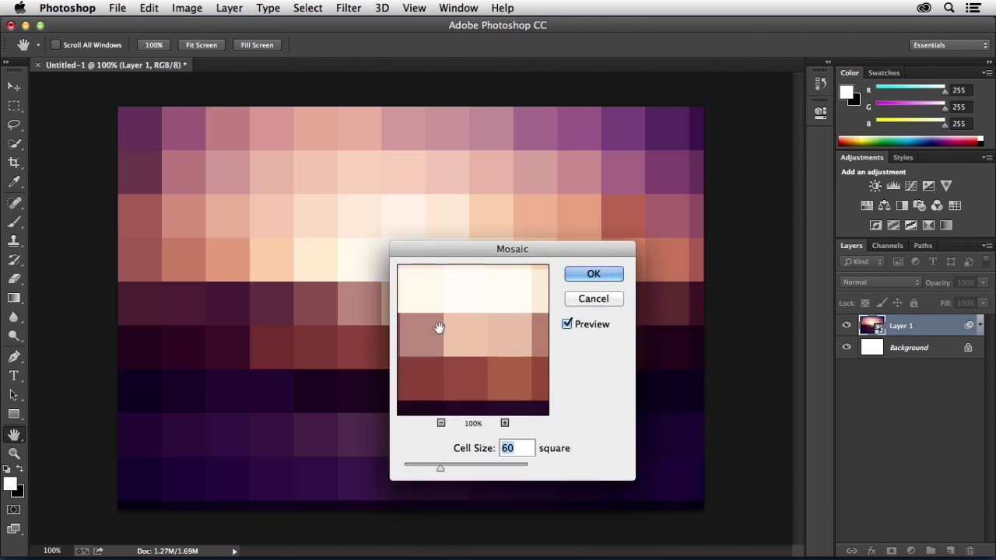
left_click(593, 276)
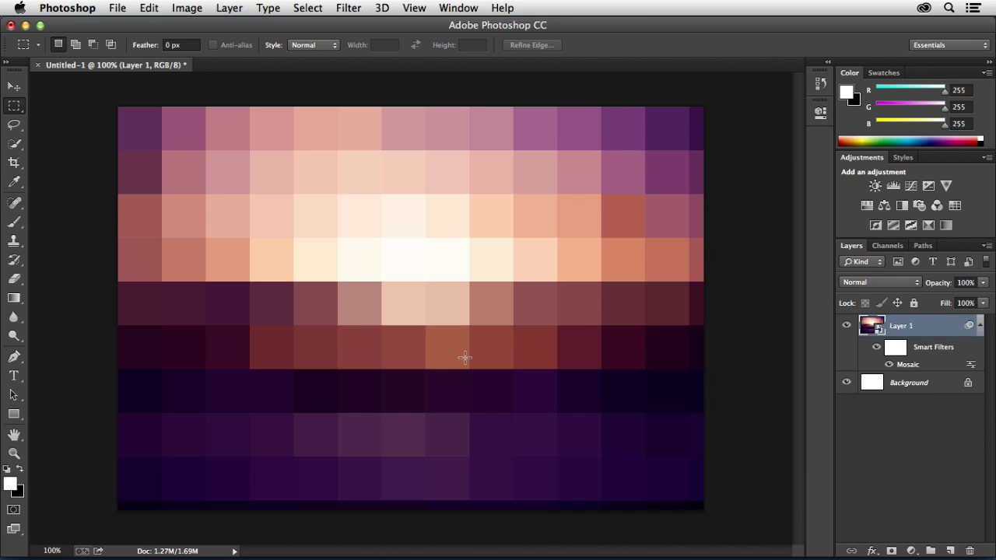
- Add a Camera Raw Filter with Clarity set to +100 on Layer 1
left_click(348, 7)
left_click(379, 109)
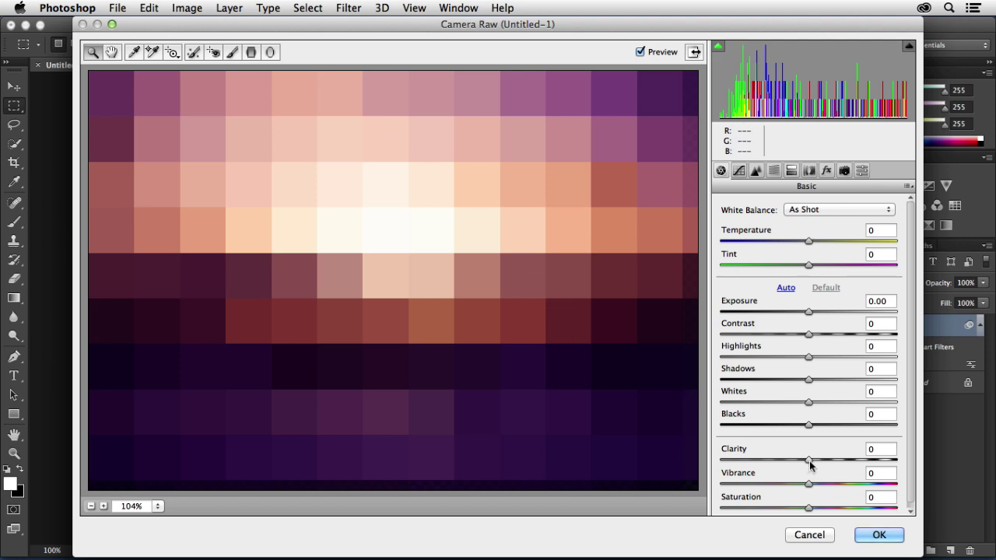
left_click_drag(810, 465, 914, 465)
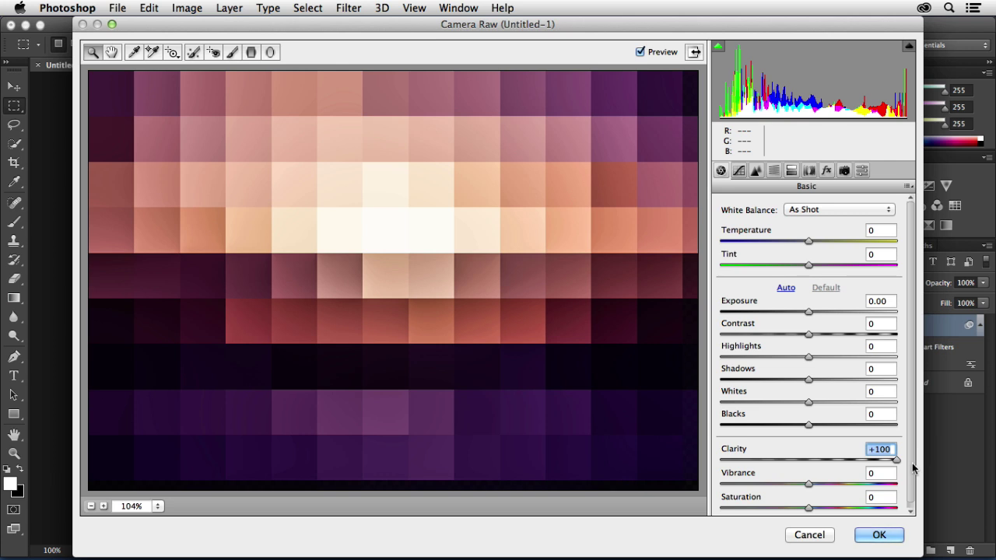
left_click(879, 534)
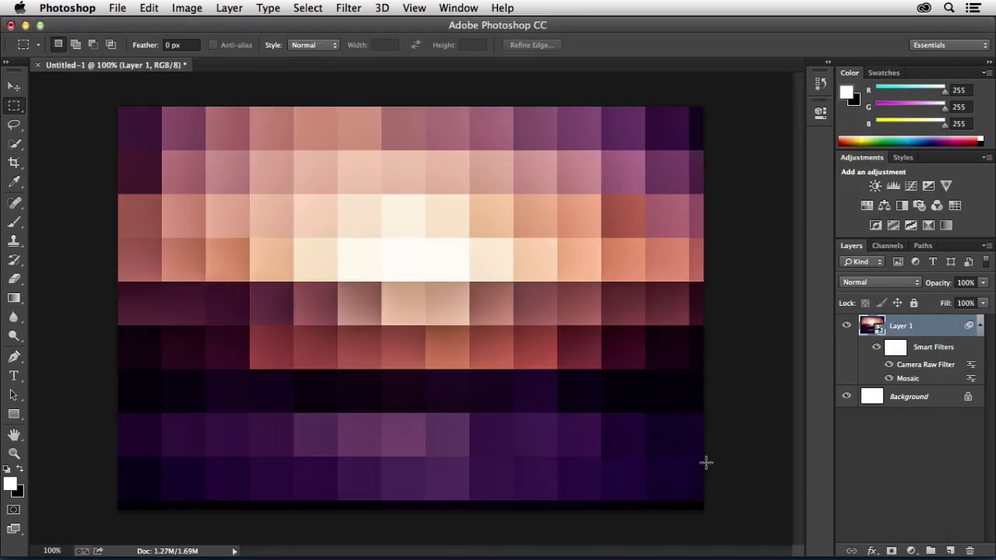
- Apply an Unsharp Mask smart filter with Amount 125%, Radius 4 pixels and Threshold 0
left_click(355, 10)
mouse_move(400, 264)
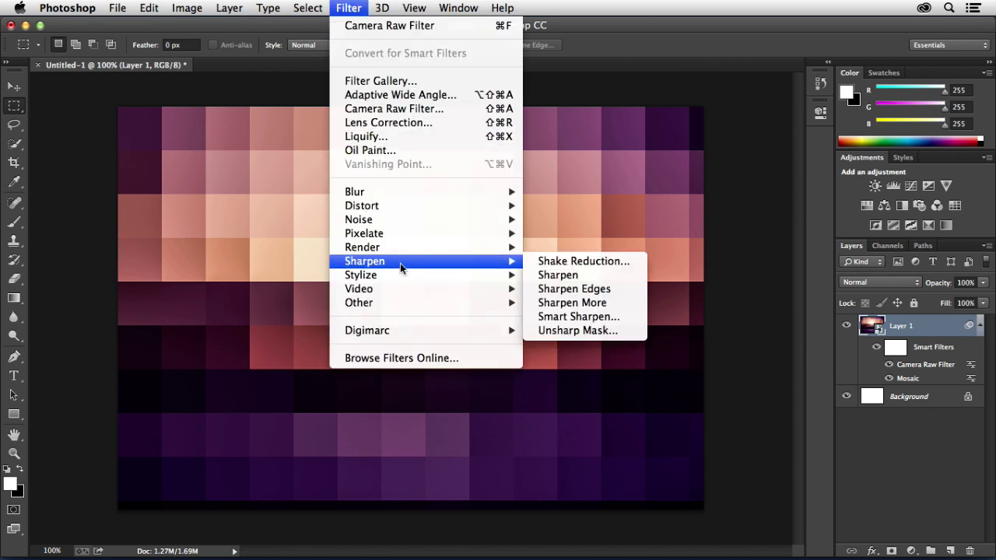
left_click(595, 331)
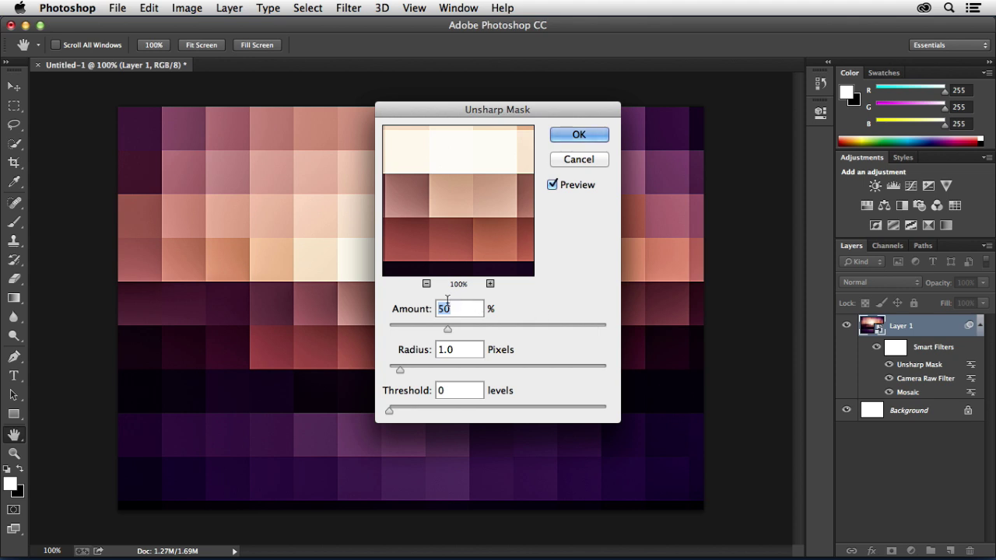
type("125")
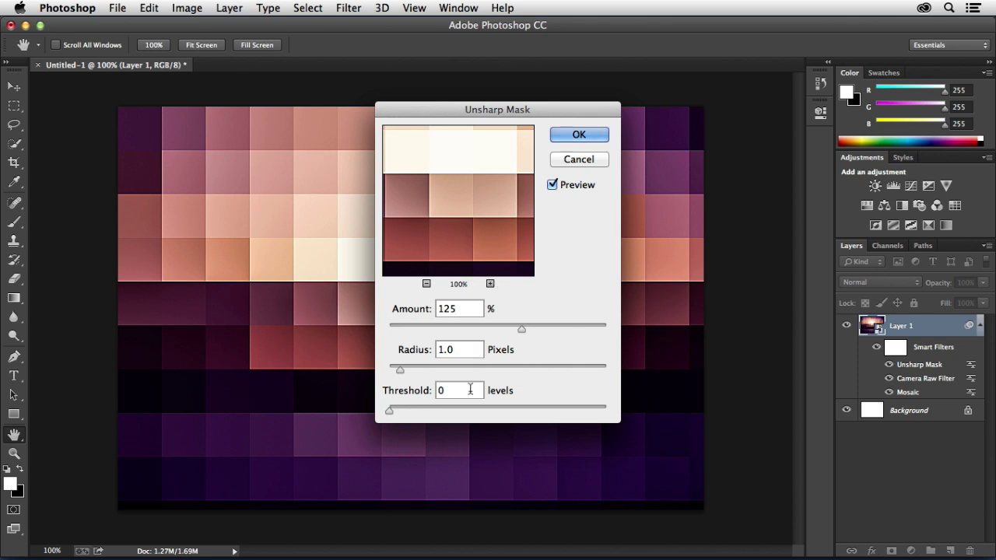
left_click(414, 352)
type("7")
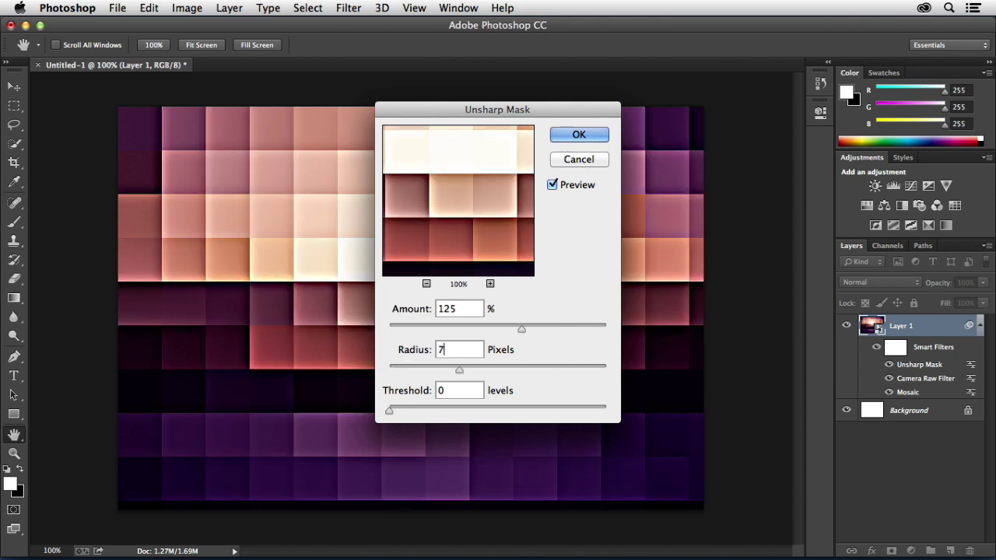
type("1")
key("BackSpace")
key("BackSpace")
type("5.")
key("BackSpace")
key("Home")
type("4")
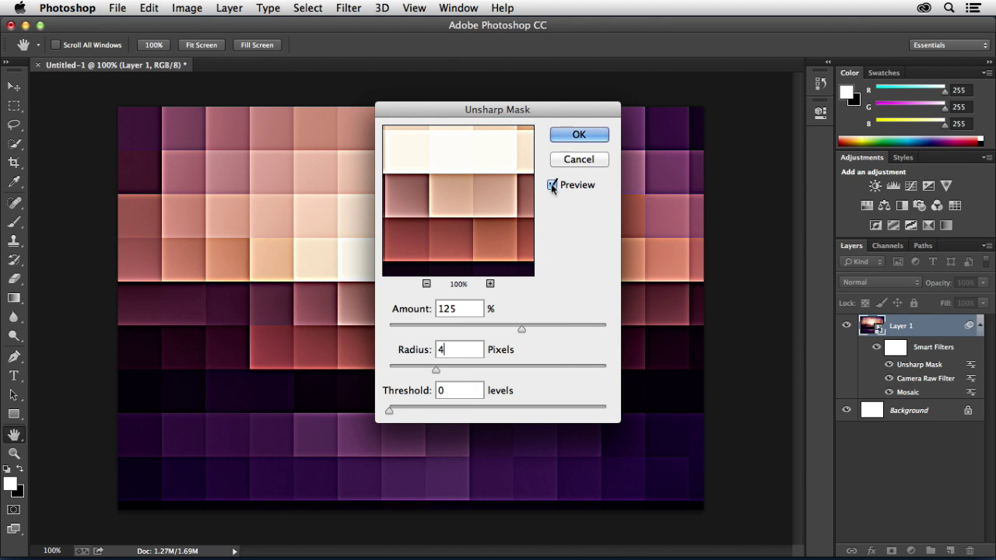
left_click(576, 136)
key("m")
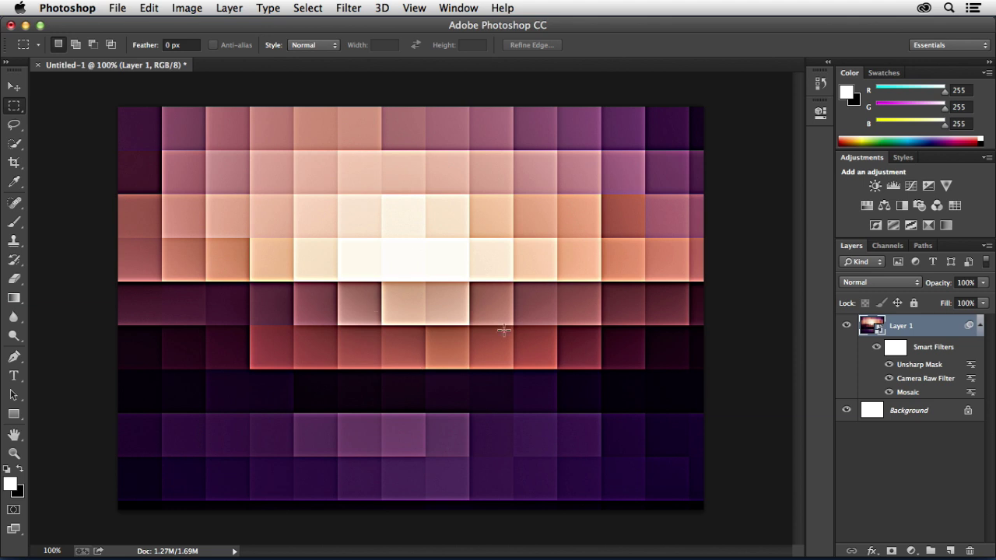
- Reopen the Camera Raw smart filter and raise Vibrance to +100 alongside Clarity +100
double_click(925, 378)
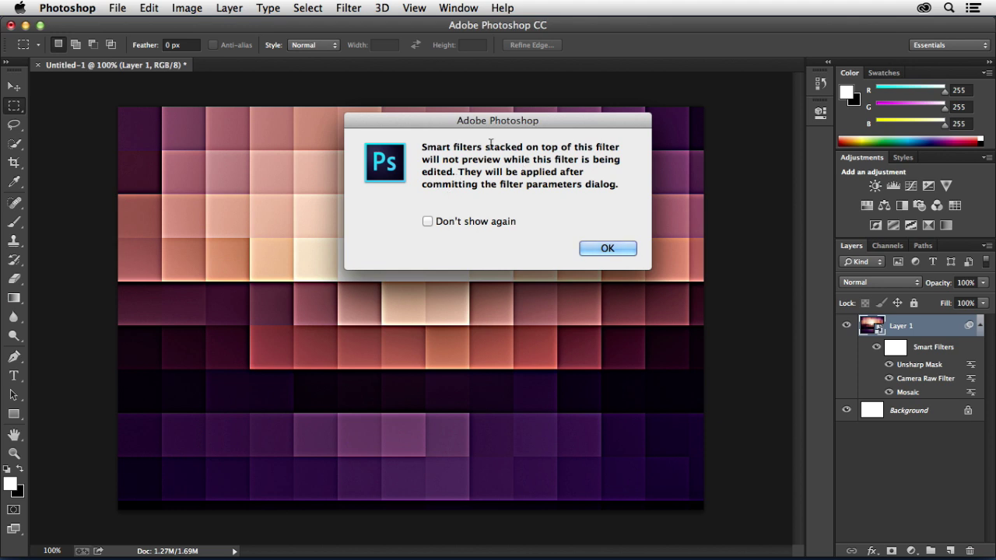
left_click(427, 221)
left_click(618, 250)
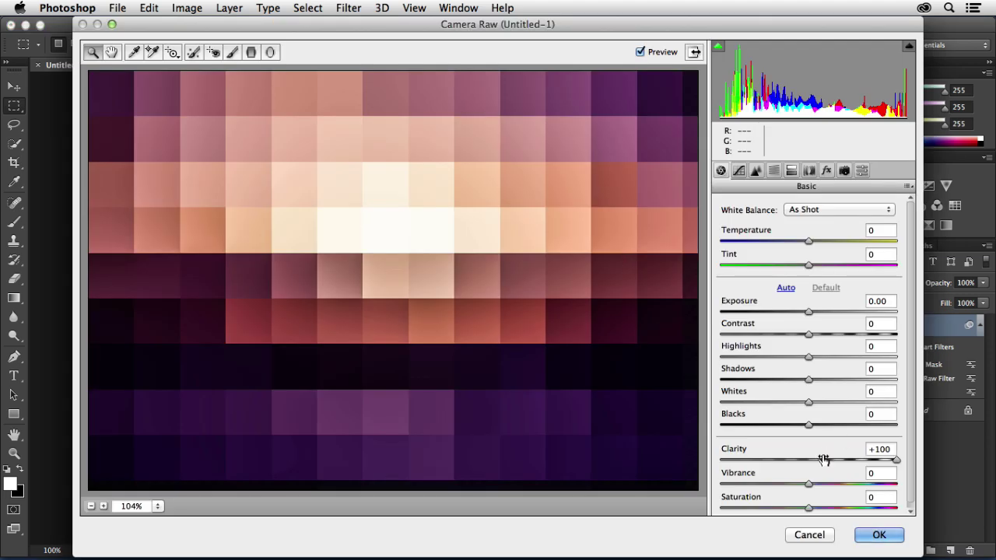
left_click_drag(814, 484, 918, 488)
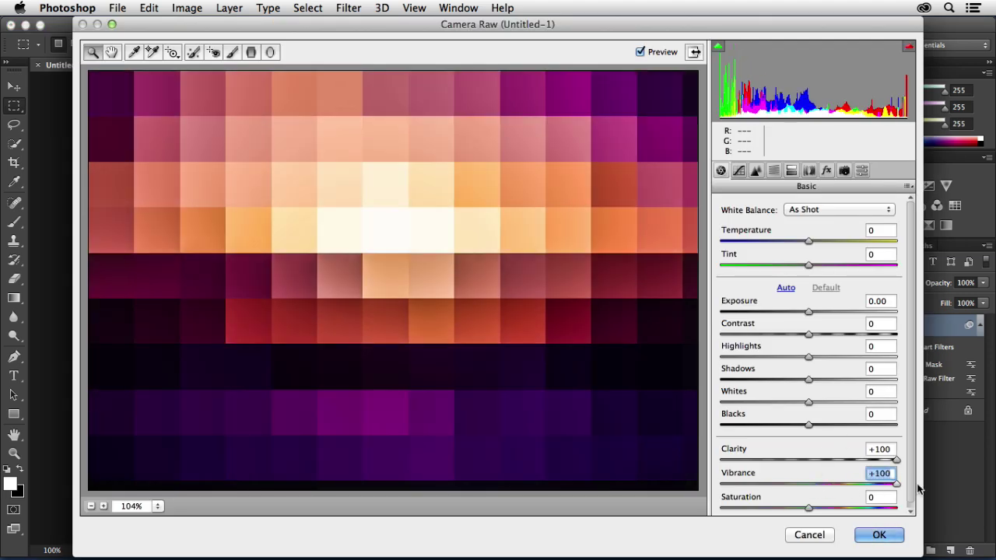
left_click(879, 535)
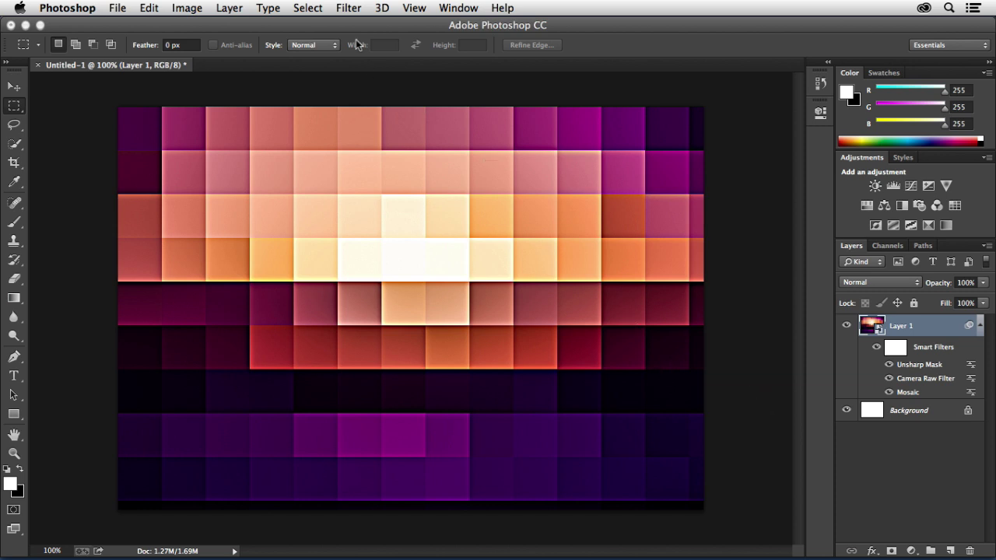
- Add a Lens Correction filter with Vignette Amount -100, then toggle smart filters to compare
left_click(348, 7)
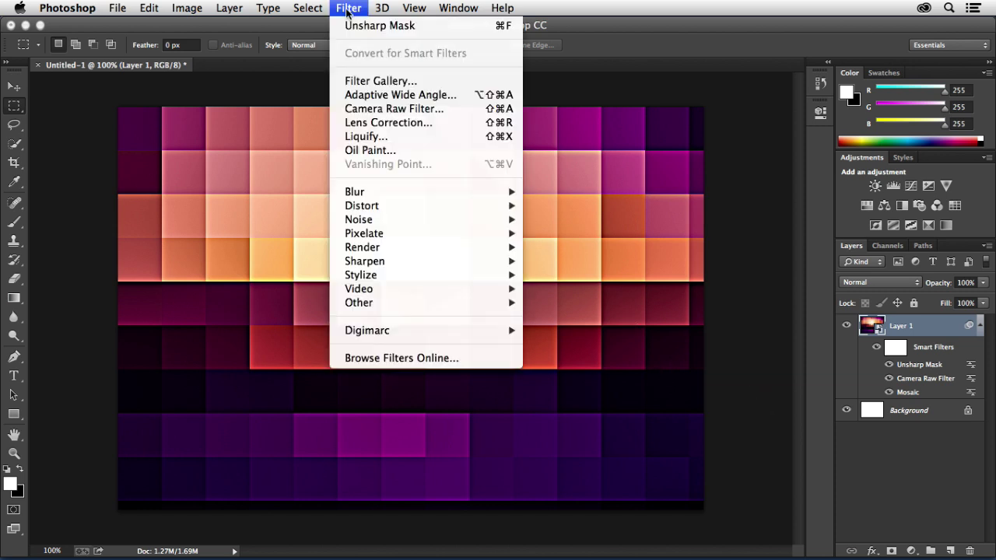
left_click(404, 129)
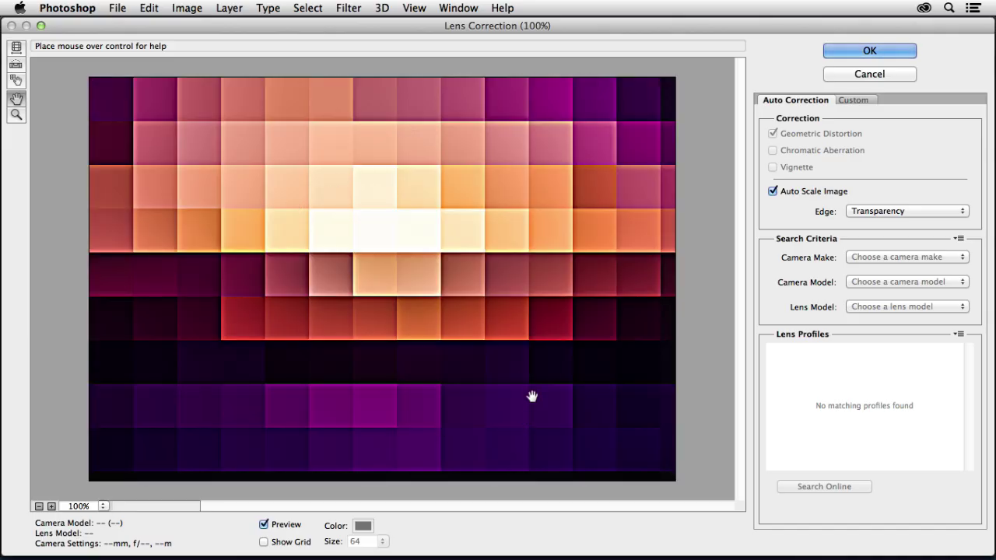
left_click(852, 101)
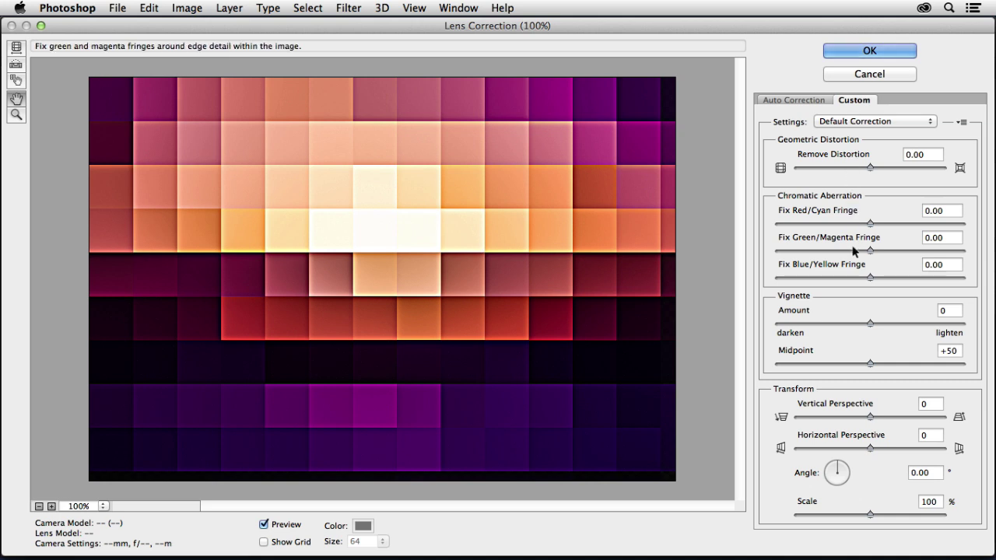
left_click_drag(870, 322, 773, 327)
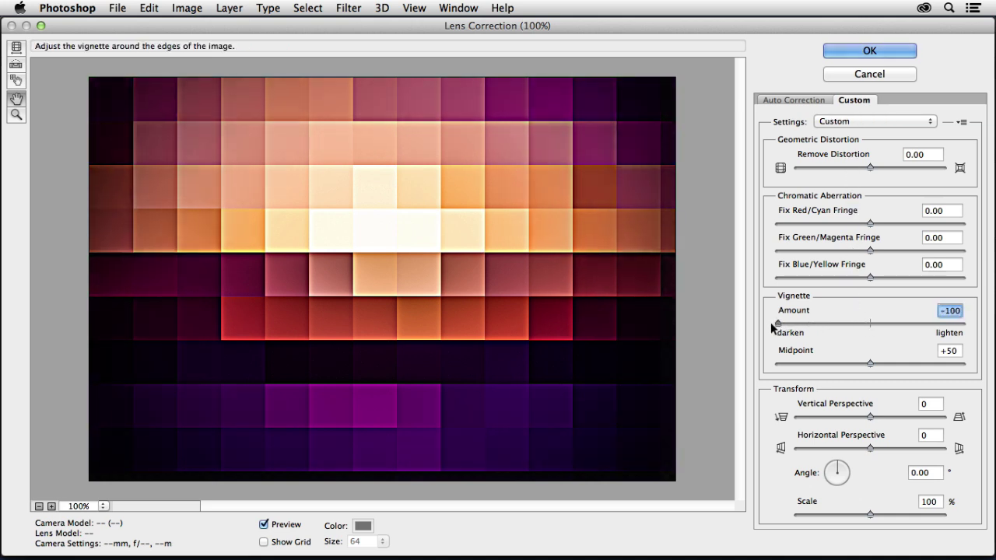
left_click(887, 52)
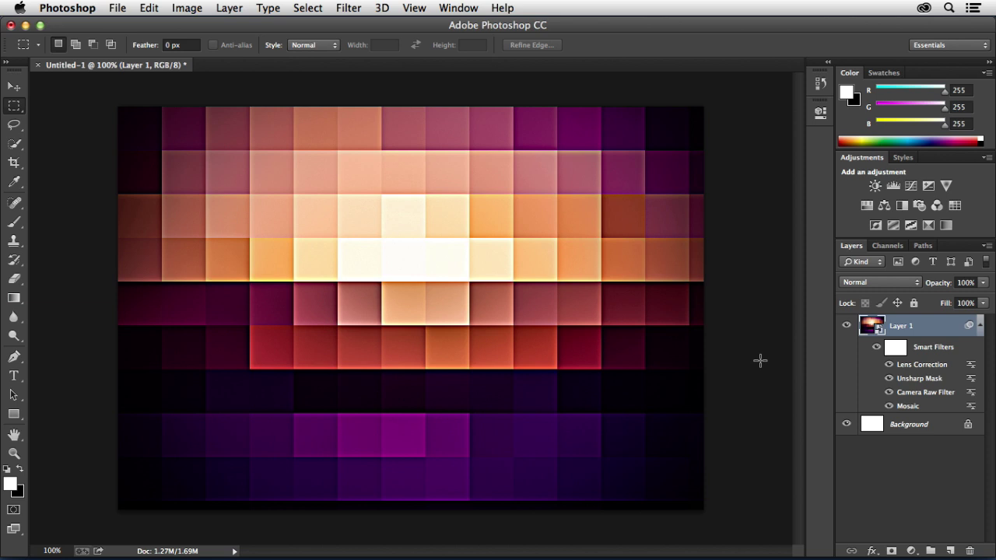
left_click(877, 348)
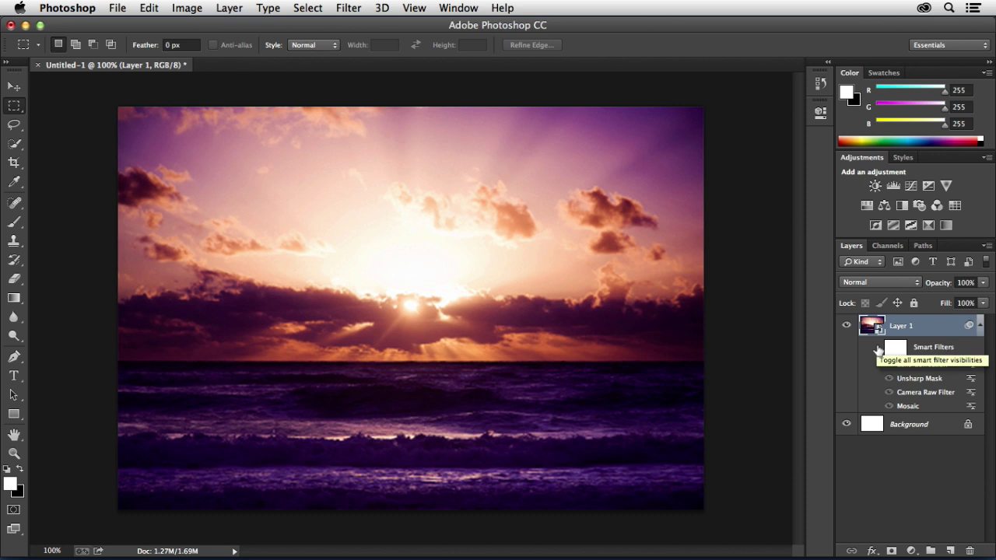
left_click(877, 348)
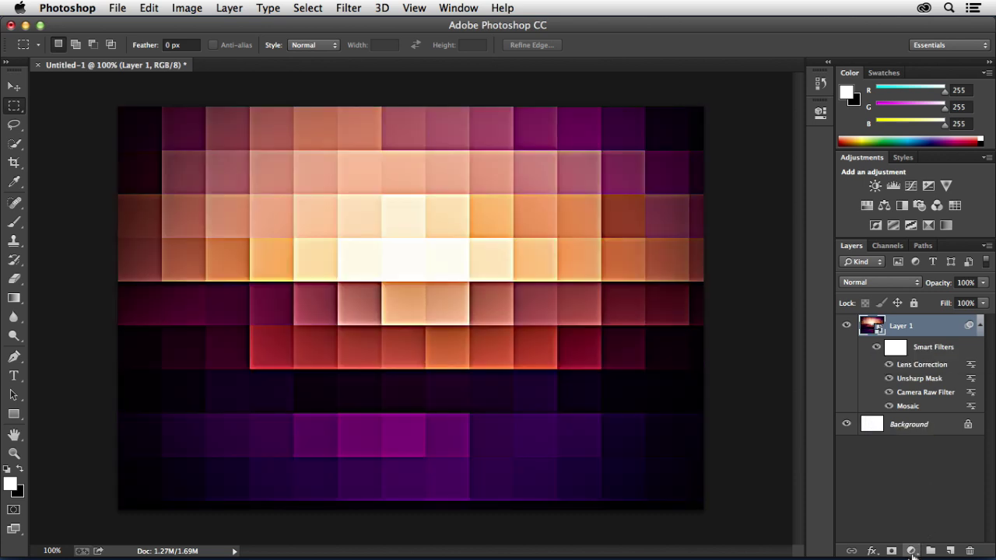
- Add a colorized Hue/Saturation adjustment layer with Hue 198 and Saturation 52
left_click(912, 551)
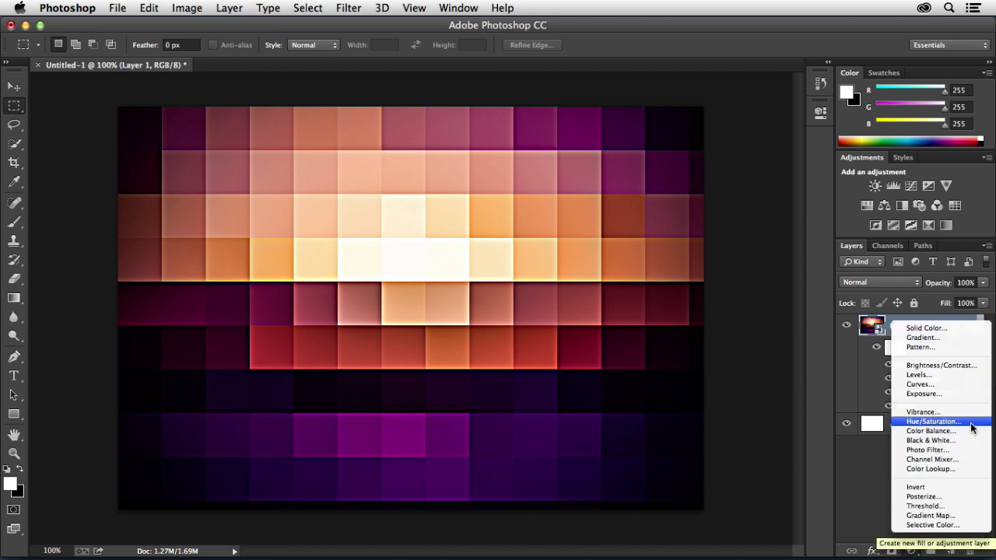
left_click(934, 421)
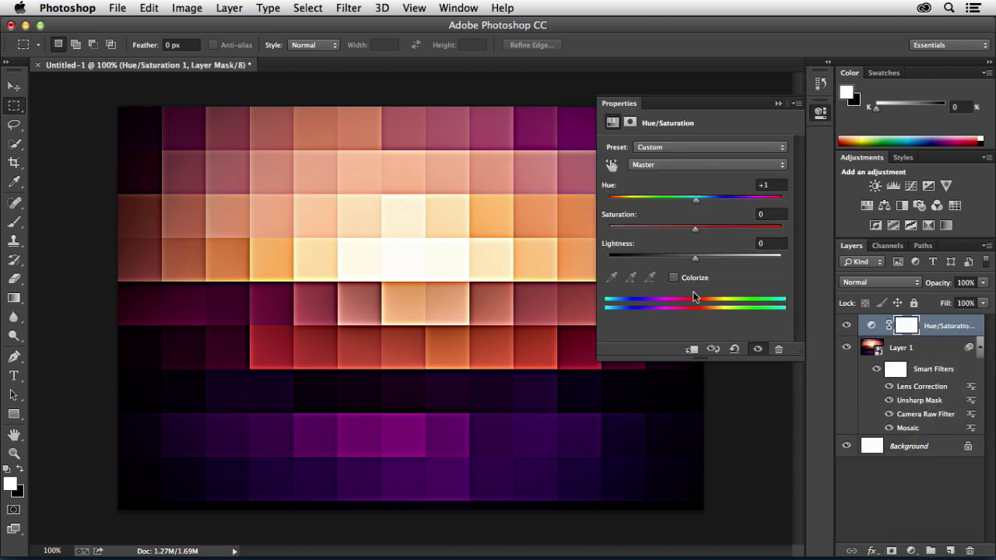
left_click(674, 277)
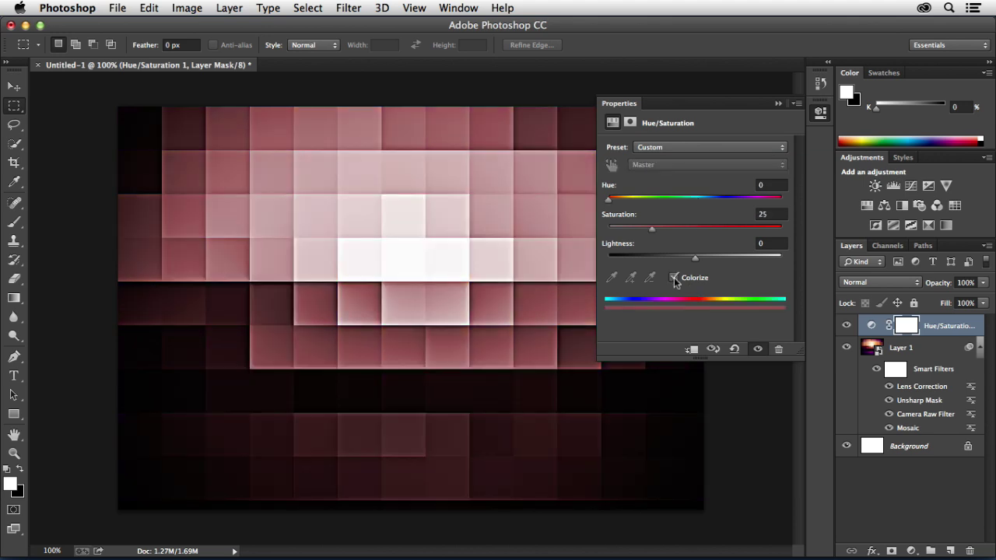
left_click_drag(609, 204, 705, 204)
left_click_drag(649, 230, 702, 204)
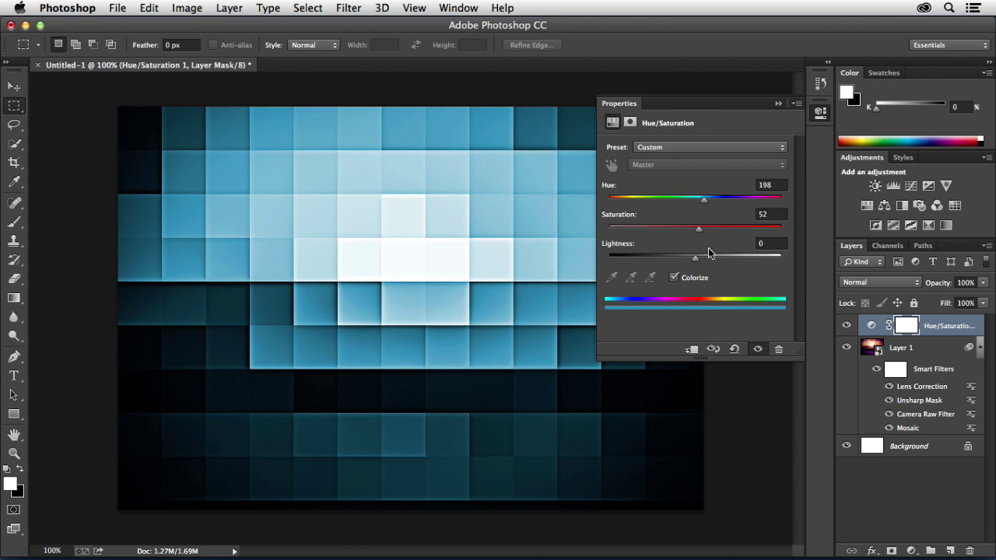
left_click(778, 104)
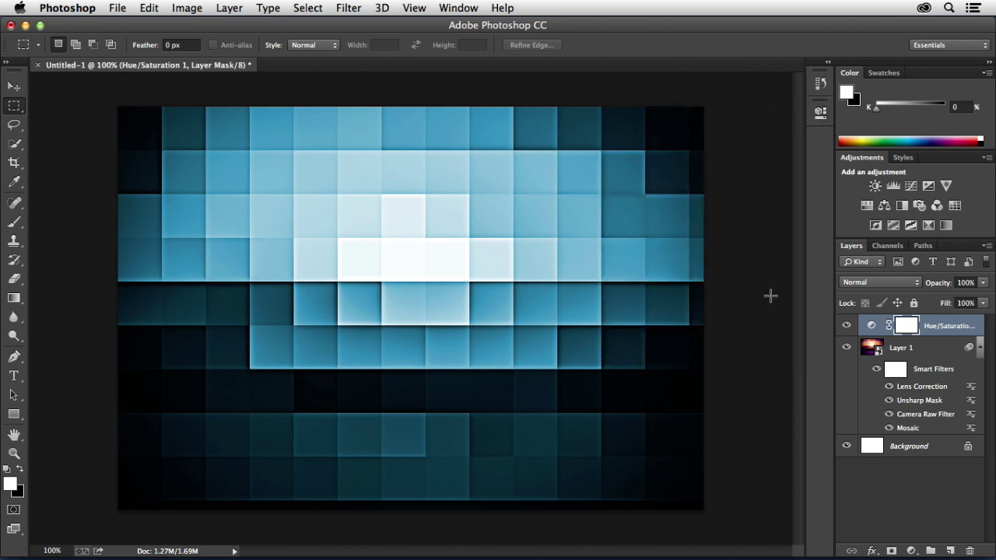
key("super+minus")
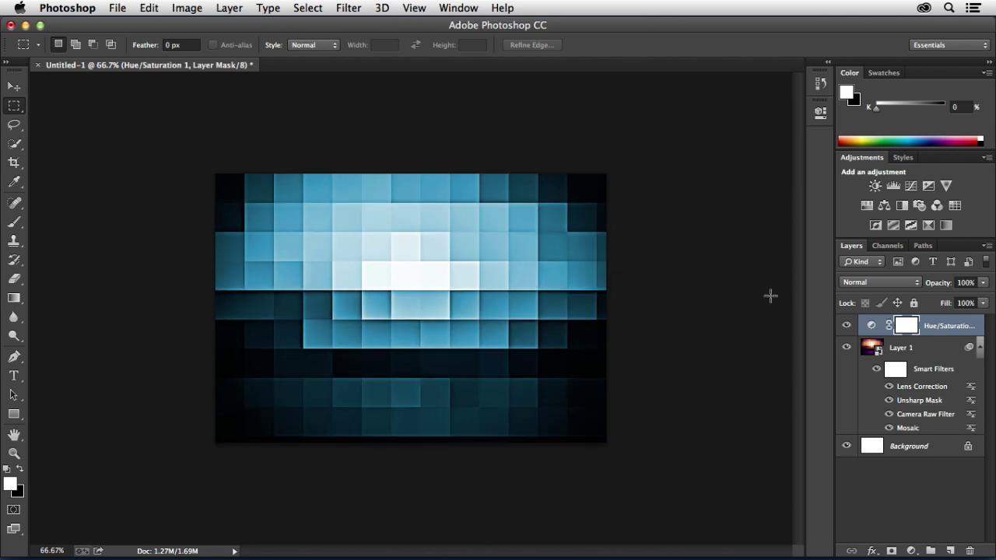